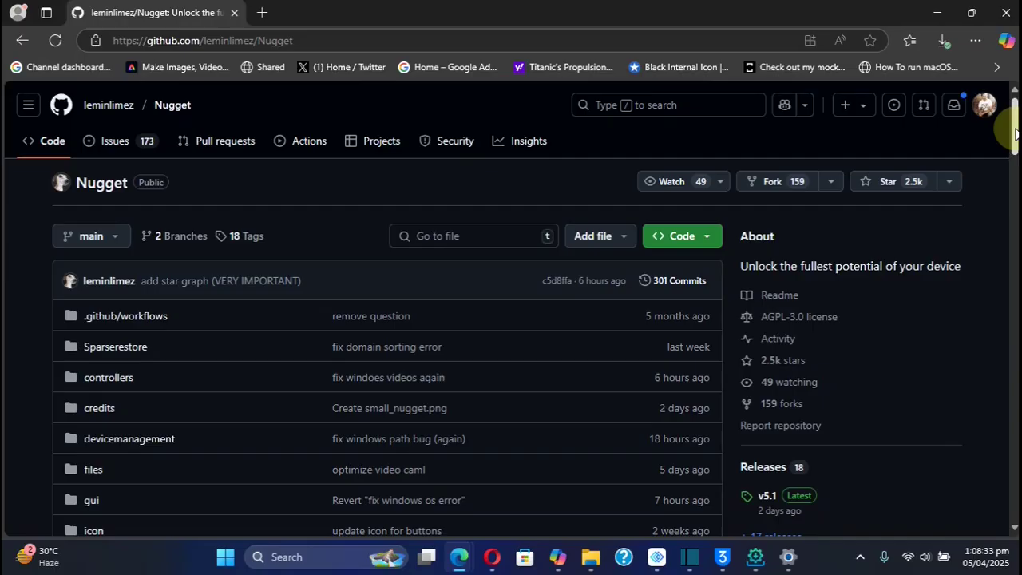
- Examine the Requirements section in the Nugget repository's README
{"action": "mouse_move", "coordinate": [1015, 134]}
{"action": "left_mouse_down"}
{"action": "mouse_move", "coordinate": [1015, 161]}
{"action": "mouse_move", "coordinate": [1016, 136]}
{"action": "left_mouse_up"}
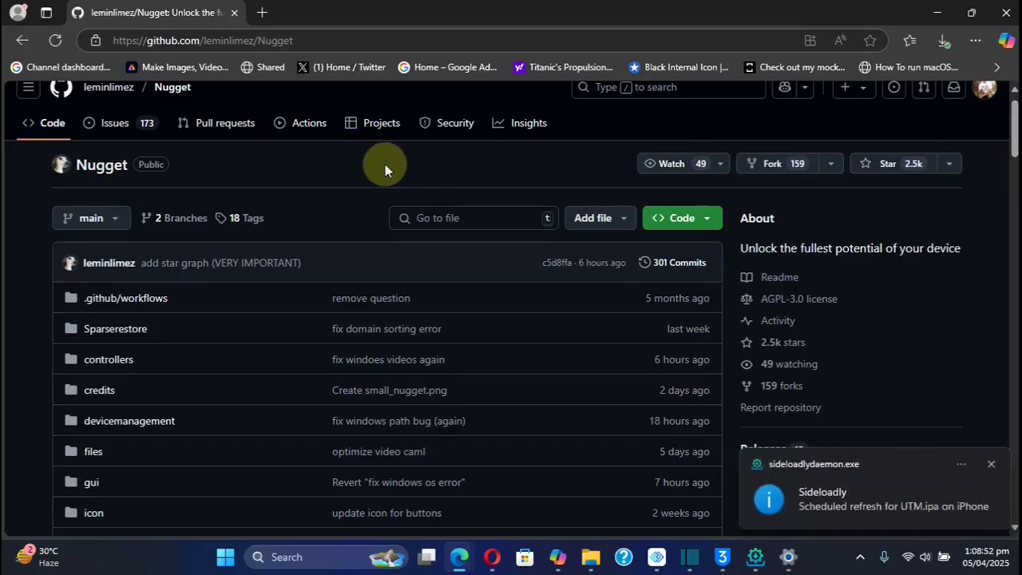
{"action": "scroll", "coordinate": [1004, 109], "scroll_direction": "up", "scroll_amount": 1}
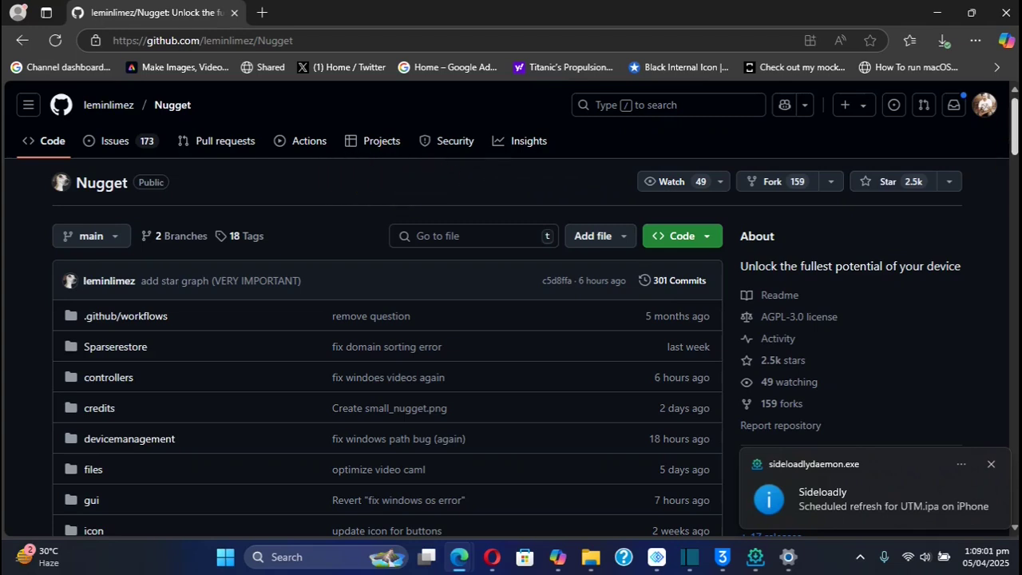
{"action": "scroll", "coordinate": [1014, 135], "scroll_direction": "down", "scroll_amount": 1}
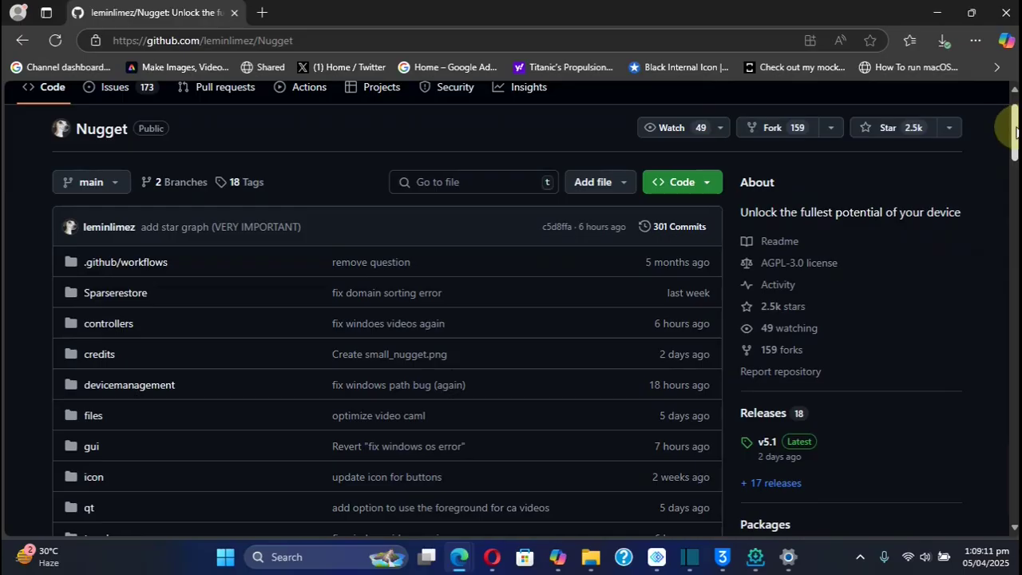
{"action": "left_click_drag", "start_coordinate": [1016, 132], "coordinate": [1009, 302]}
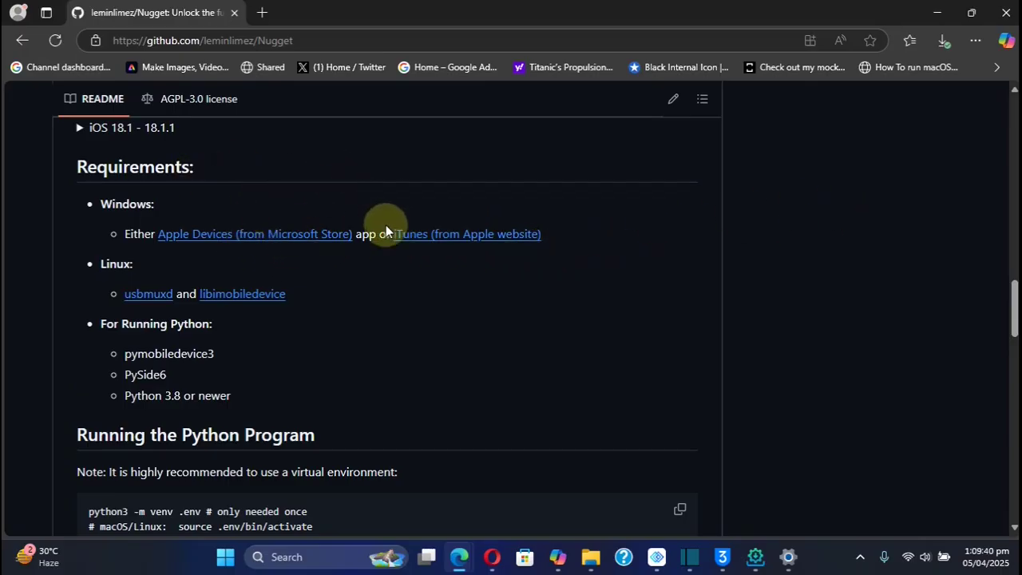
- Open the latest Nugget release, v5.1, from the repository and go through its release page
{"action": "left_click", "coordinate": [1016, 110]}
{"action": "left_click", "coordinate": [1014, 110]}
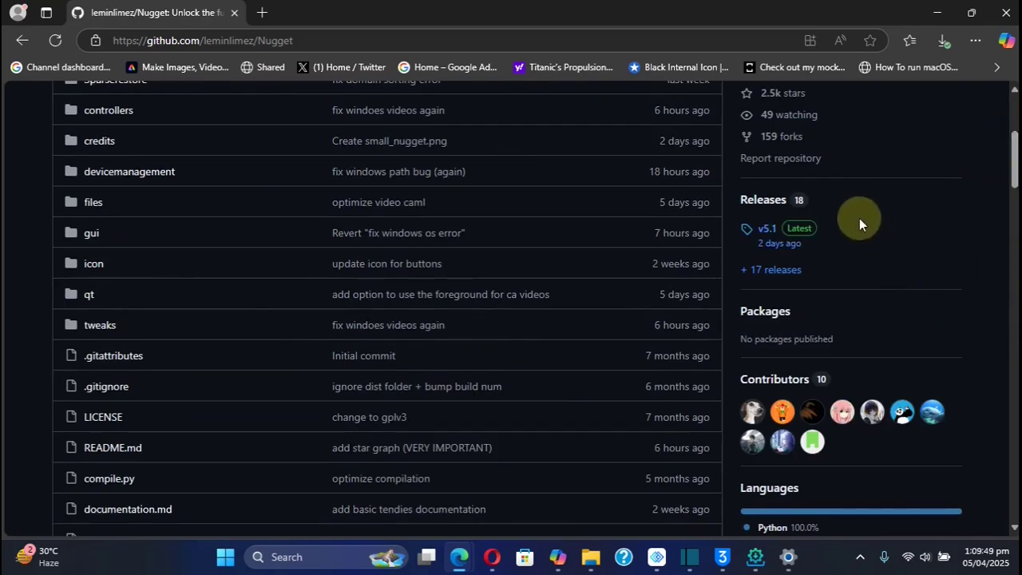
{"action": "left_click", "coordinate": [770, 230]}
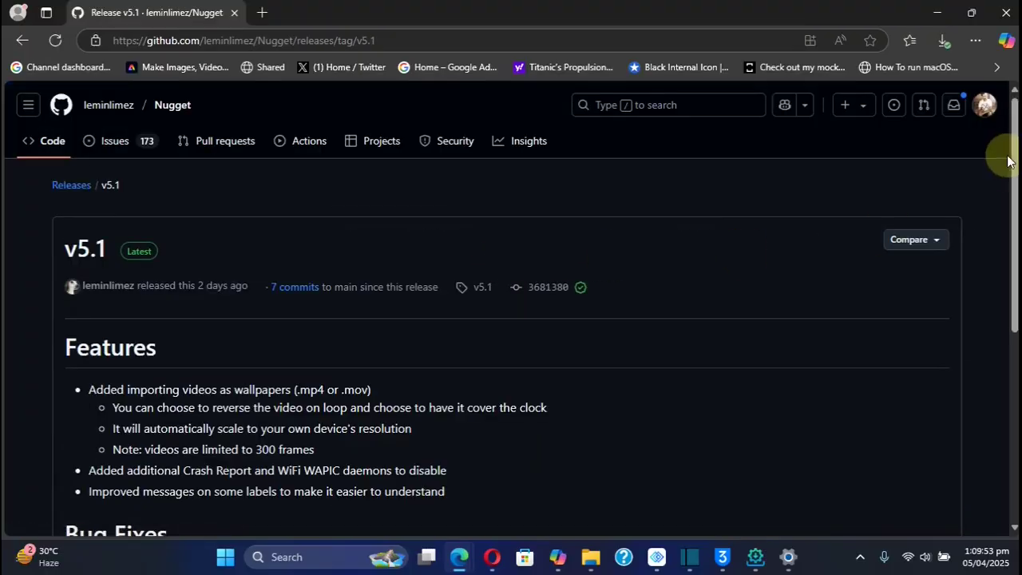
{"action": "scroll", "coordinate": [1008, 155], "scroll_direction": "down", "scroll_amount": 2}
{"action": "scroll", "coordinate": [1008, 155], "scroll_direction": "down", "scroll_amount": 5}
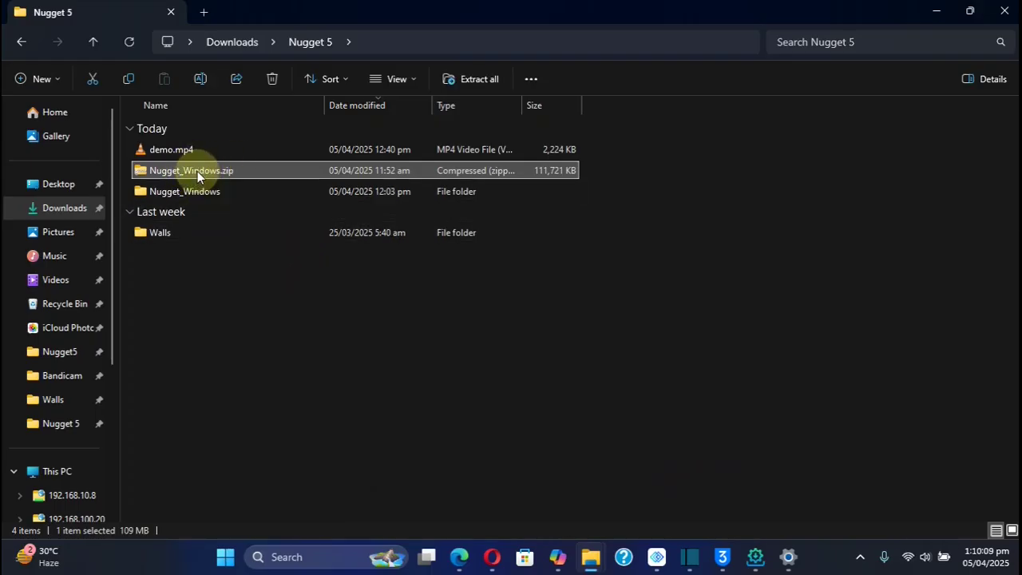
{"action": "left_click", "coordinate": [197, 171]}
{"action": "right_click", "coordinate": [197, 171]}
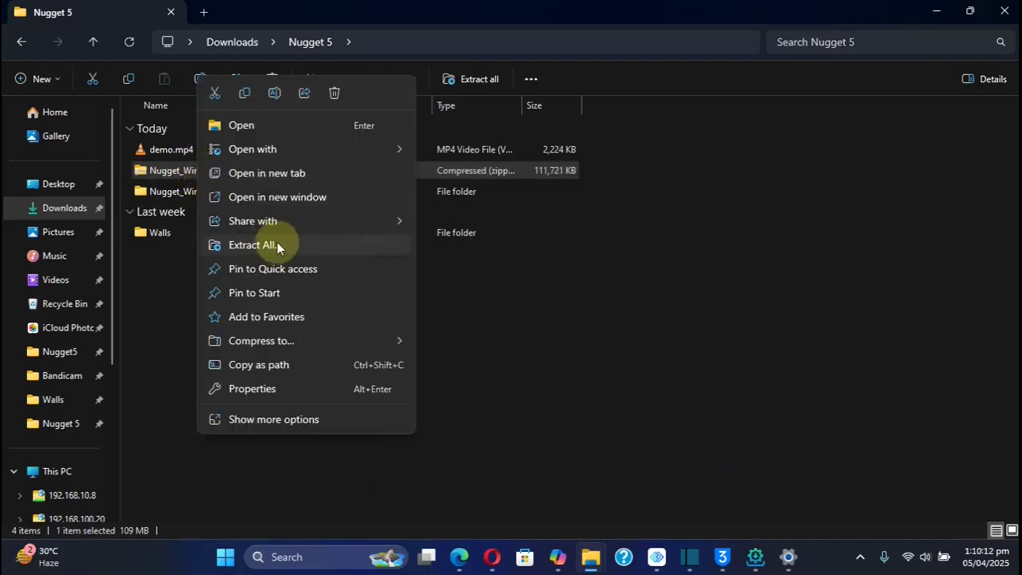
{"action": "left_click", "coordinate": [183, 278]}
- Open the extracted Nugget_Windows folder and the Nugget folder inside it
{"action": "left_click", "coordinate": [183, 196]}
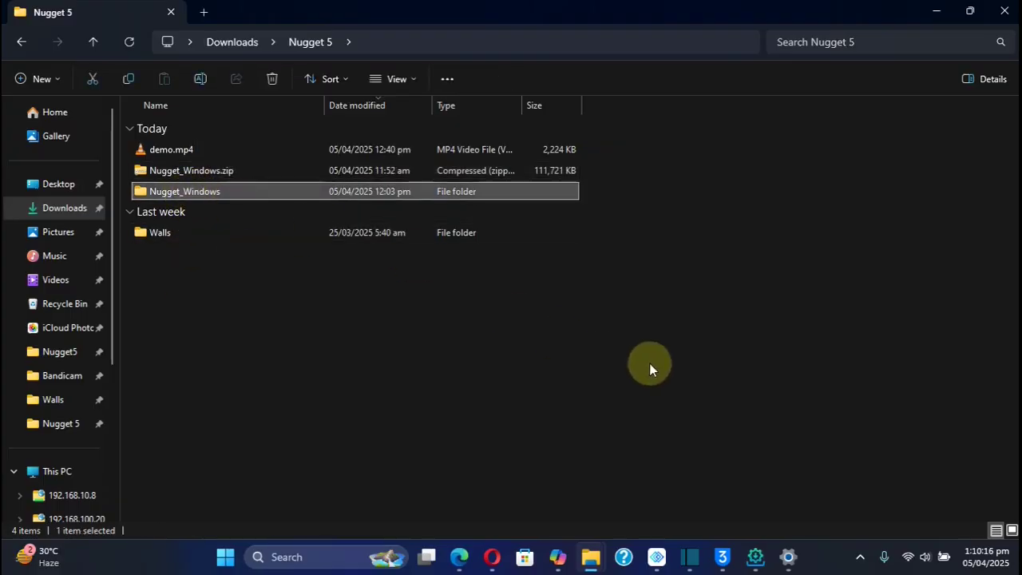
{"action": "double_click", "coordinate": [190, 193]}
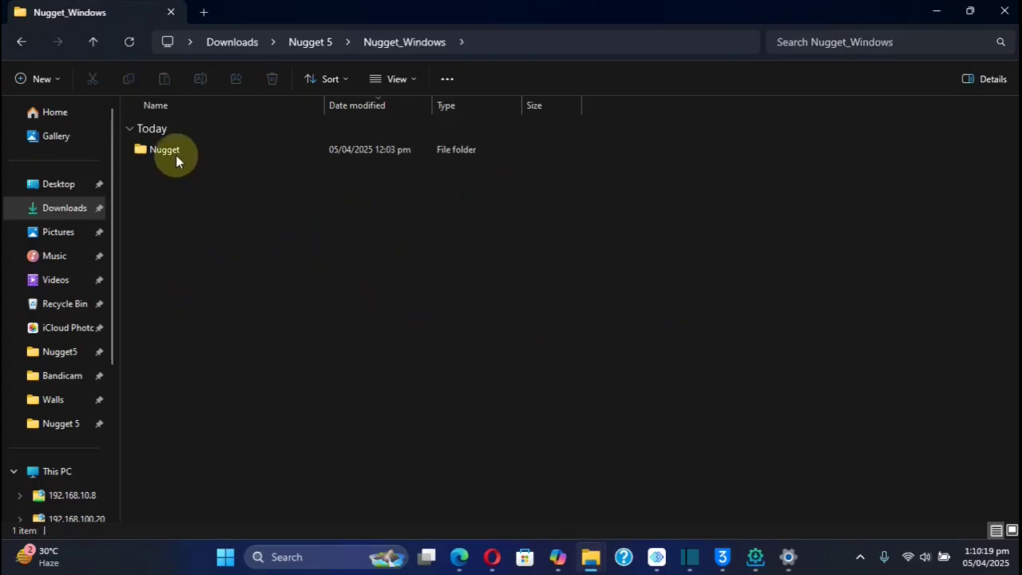
{"action": "left_click", "coordinate": [176, 153]}
{"action": "double_click", "coordinate": [176, 153]}
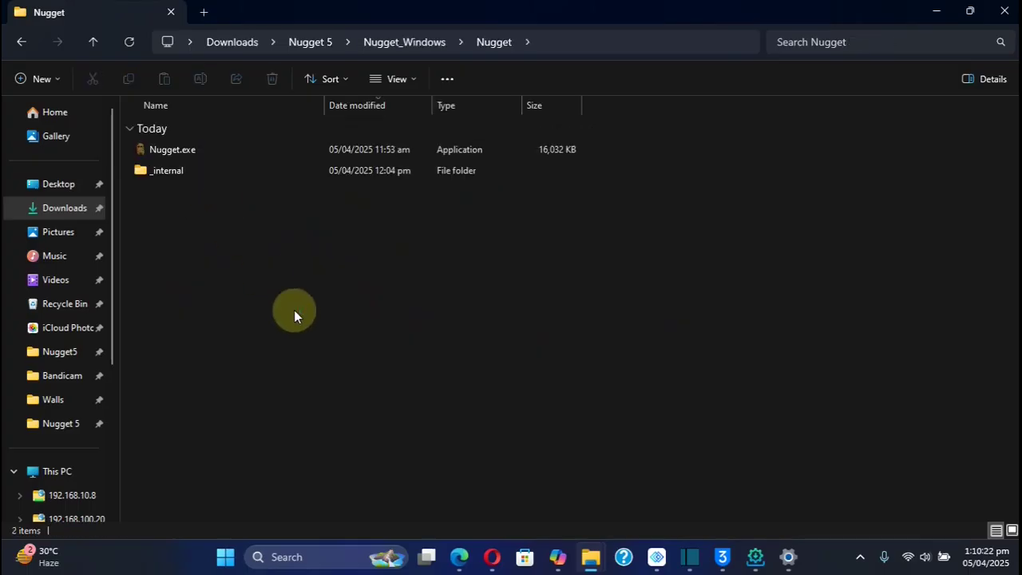
{"action": "left_click", "coordinate": [194, 179]}
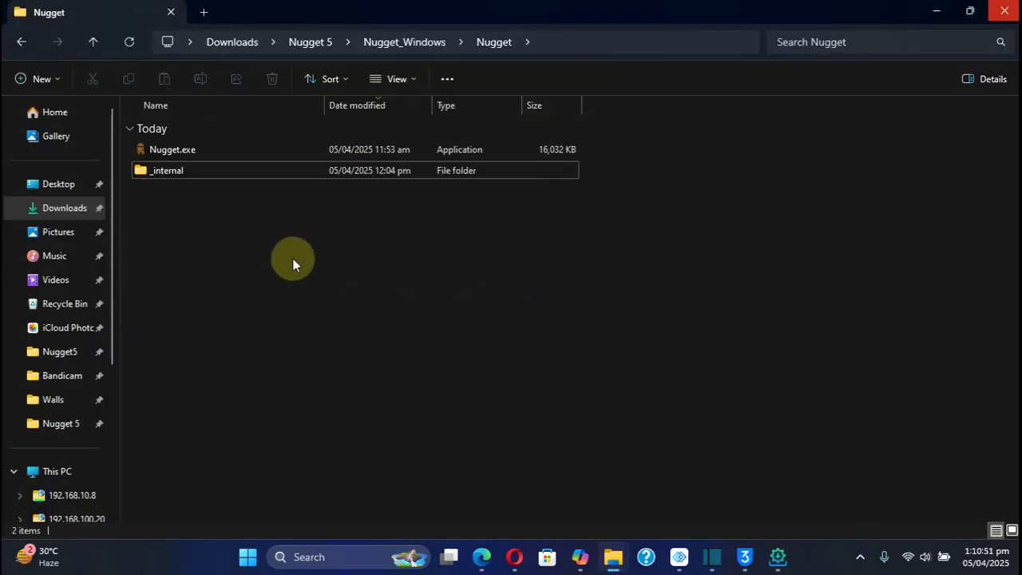
- Run Nugget.exe with administrator rights
{"action": "left_click", "coordinate": [175, 151]}
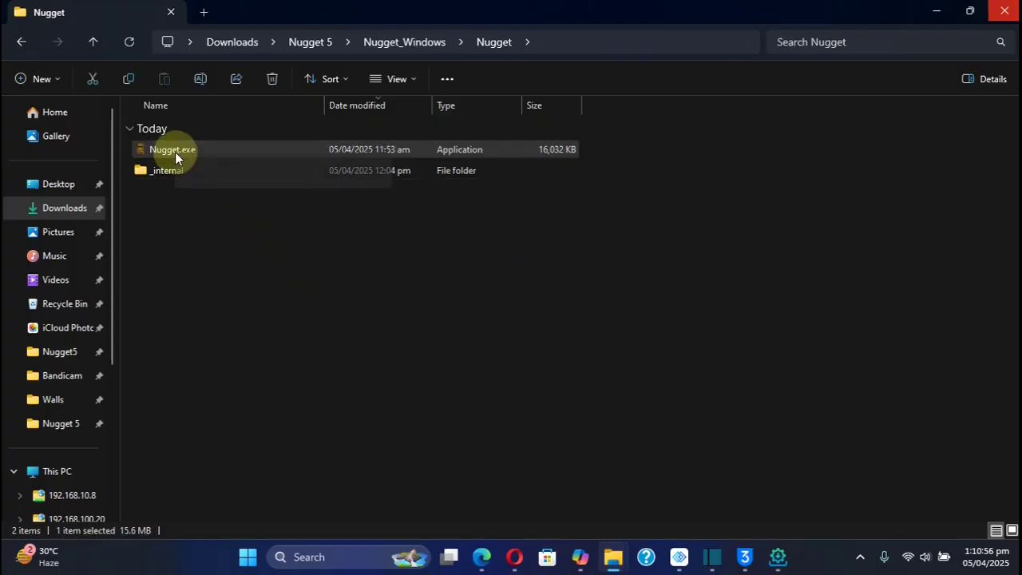
{"action": "right_click", "coordinate": [175, 152]}
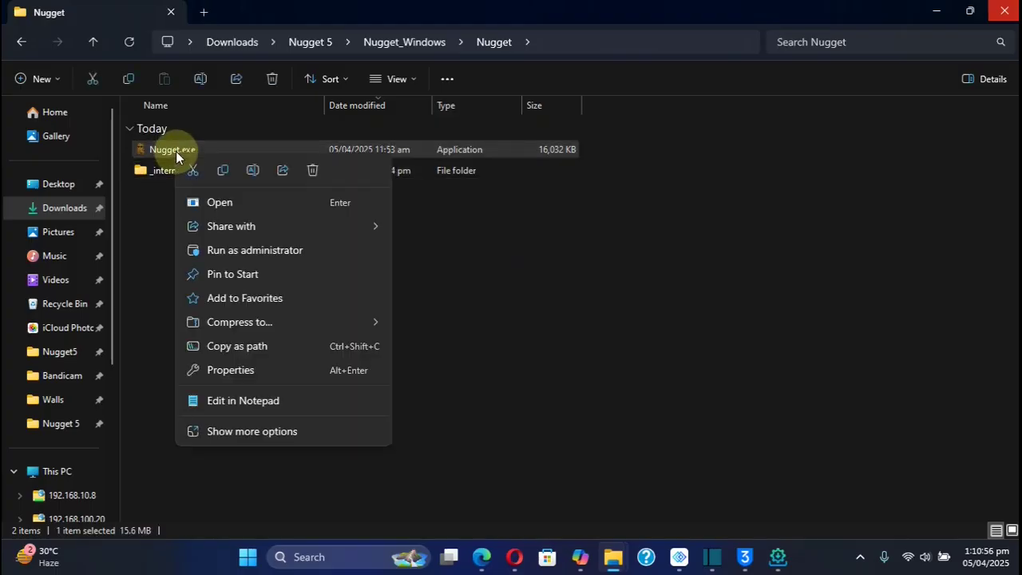
{"action": "left_click", "coordinate": [266, 250]}
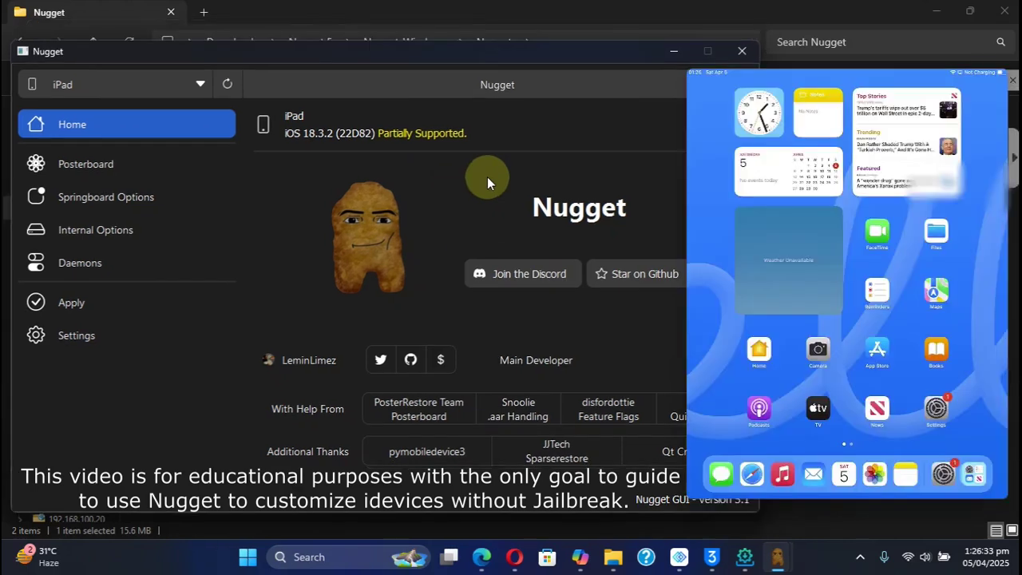
- Enable modifying Posterboard and switch to its Live wallpaper options
{"action": "left_click", "coordinate": [90, 164]}
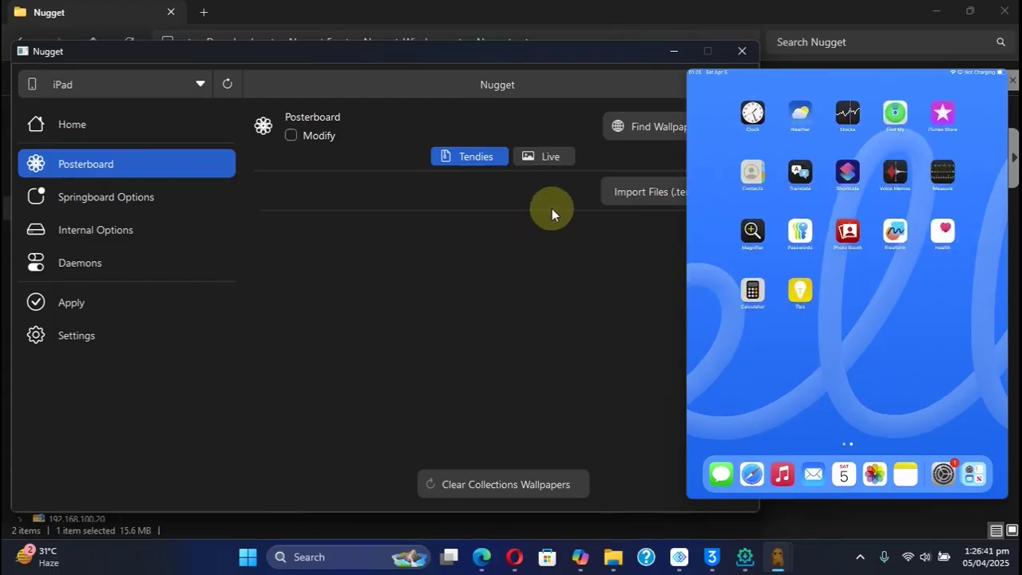
{"action": "left_click", "coordinate": [537, 157]}
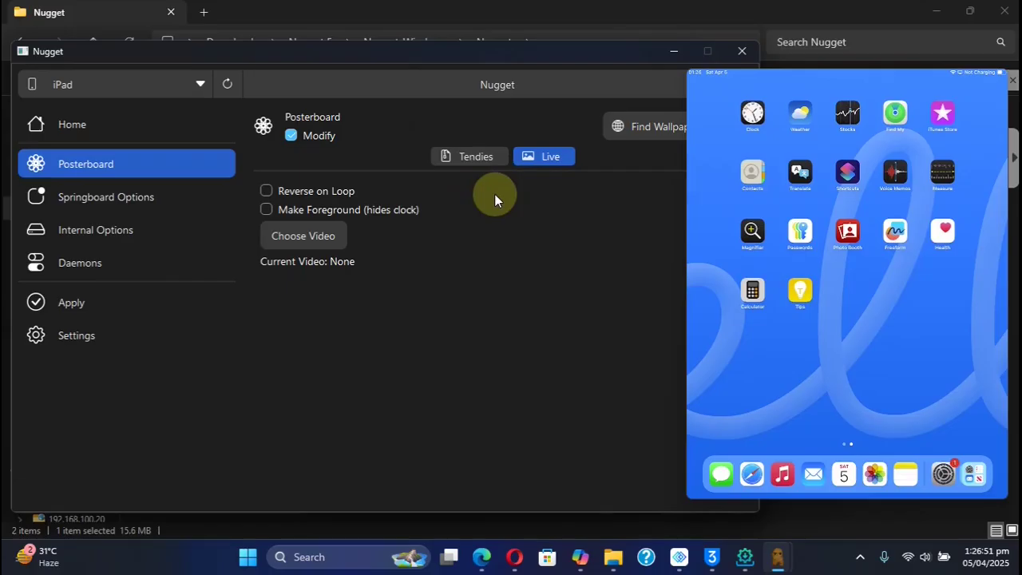
{"action": "left_click", "coordinate": [474, 155]}
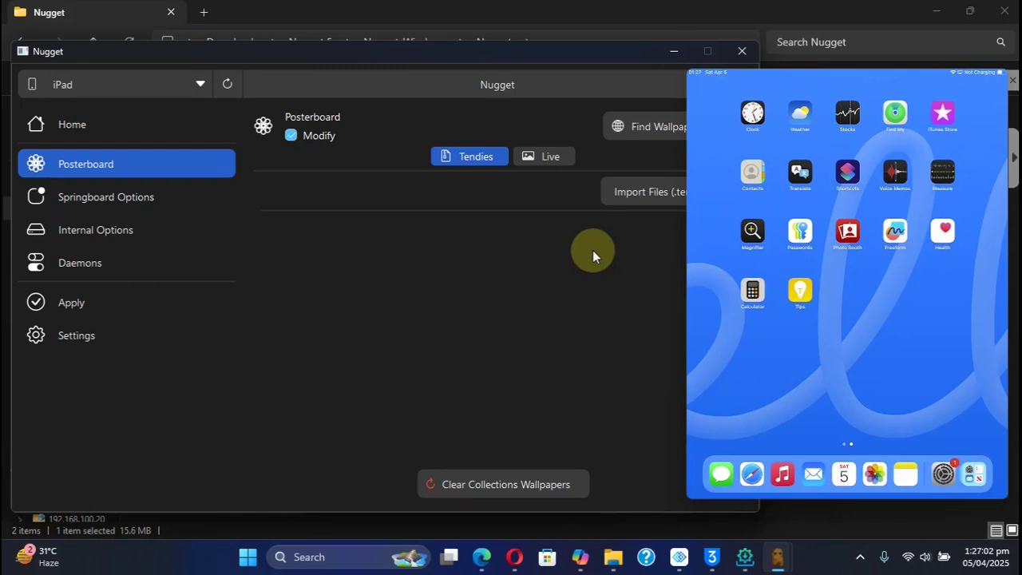
{"action": "left_click", "coordinate": [548, 156]}
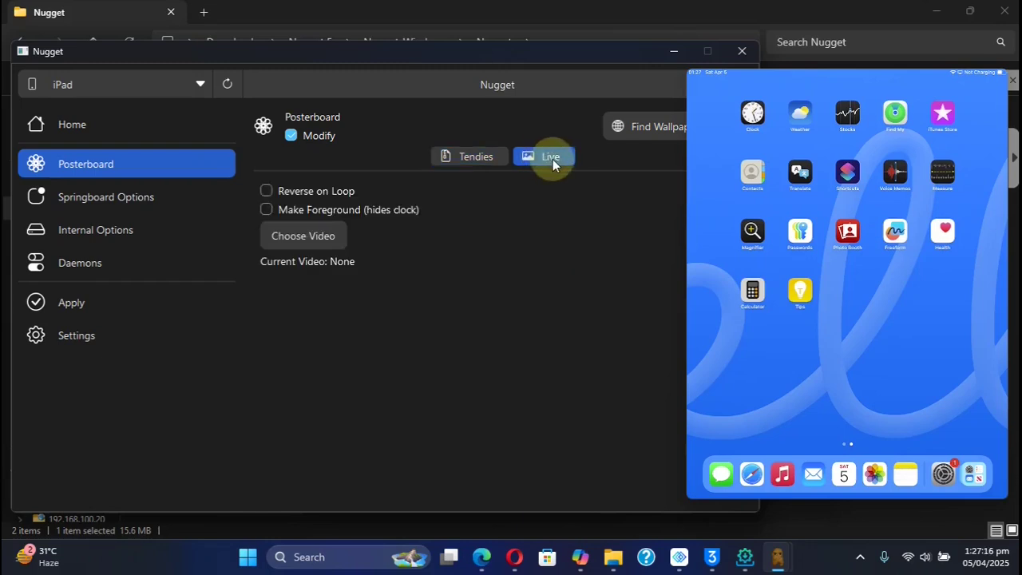
- Enable Reverse on Loop and Make Foreground (hides clock), and choose Demo1.mp4 from the Nugget 5 folder as the live wallpaper video
{"action": "left_click", "coordinate": [266, 191]}
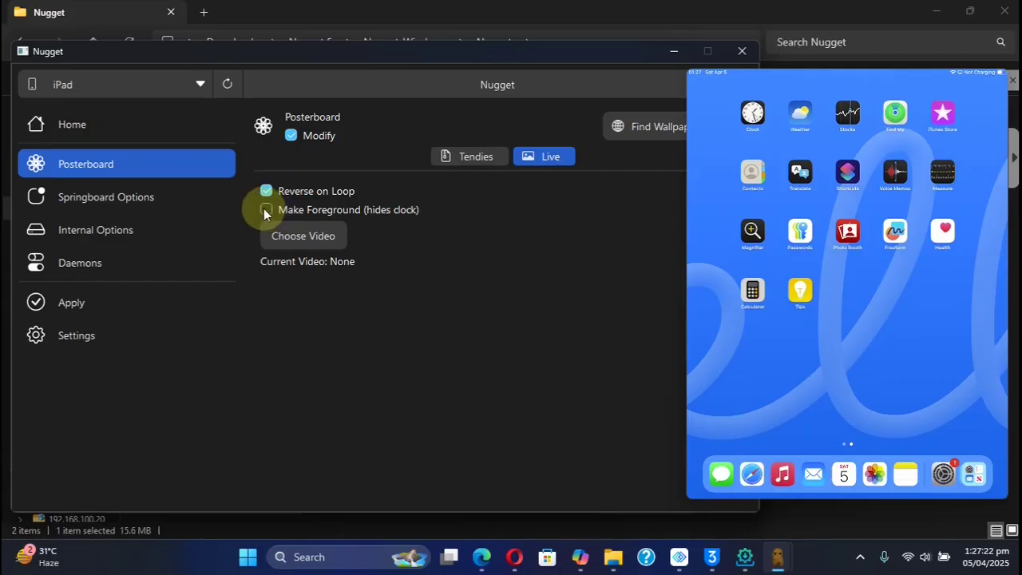
{"action": "left_click", "coordinate": [266, 210]}
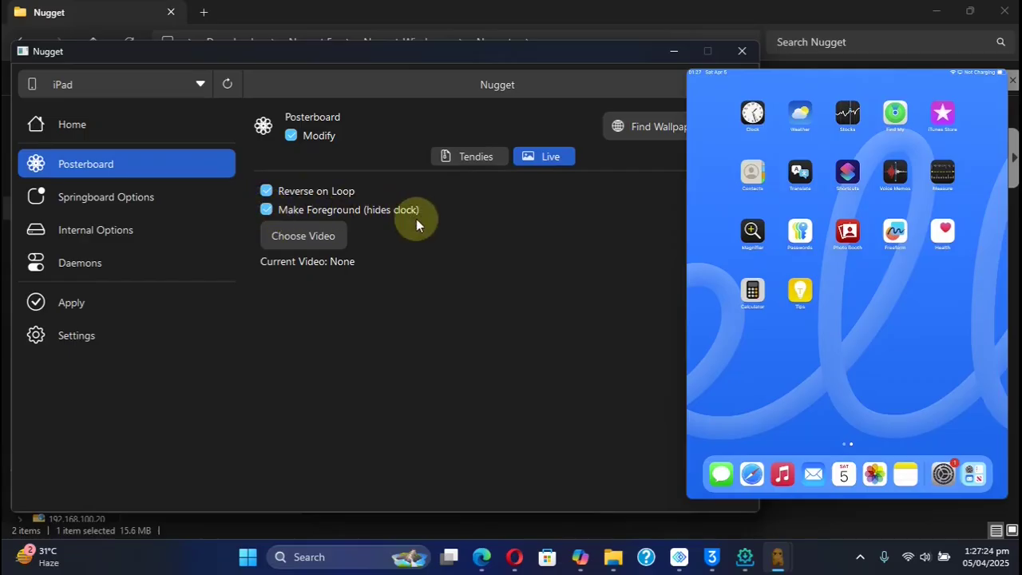
{"action": "left_click", "coordinate": [303, 236]}
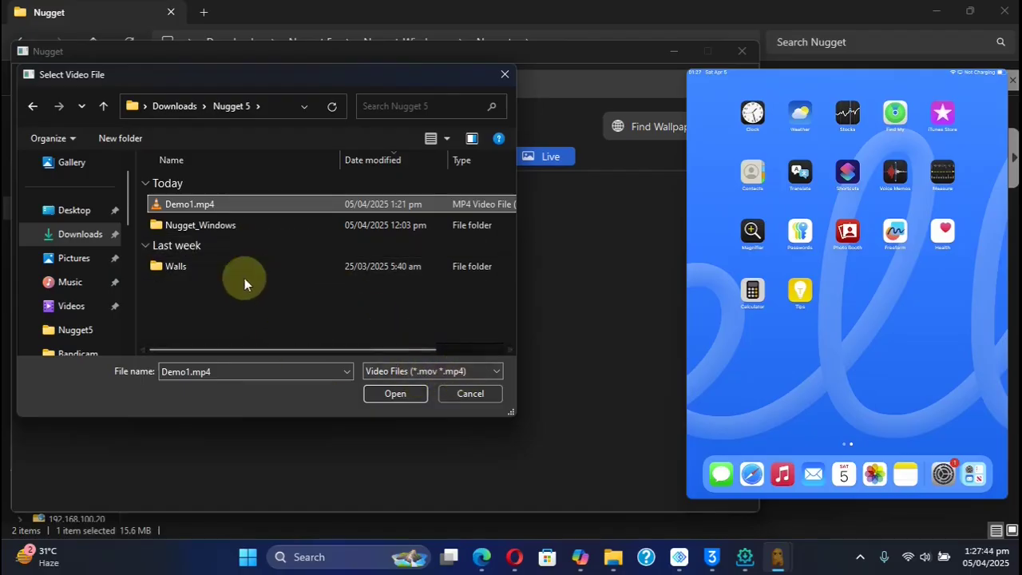
{"action": "left_click", "coordinate": [398, 390]}
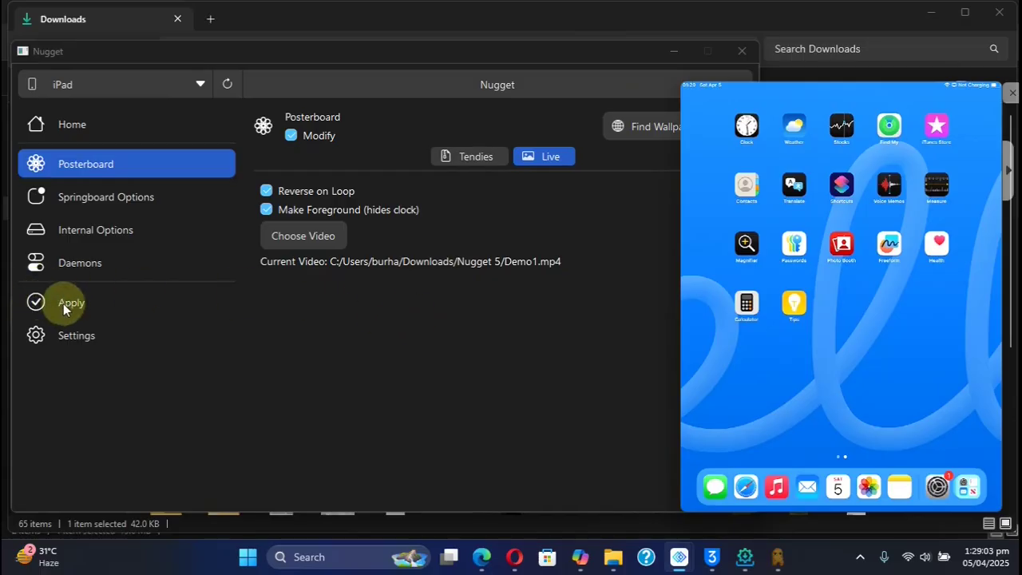
- Apply the Posterboard changes to the iPad, placing the console output beside the Nugget window, and acknowledge the completion message
{"action": "left_click", "coordinate": [64, 303]}
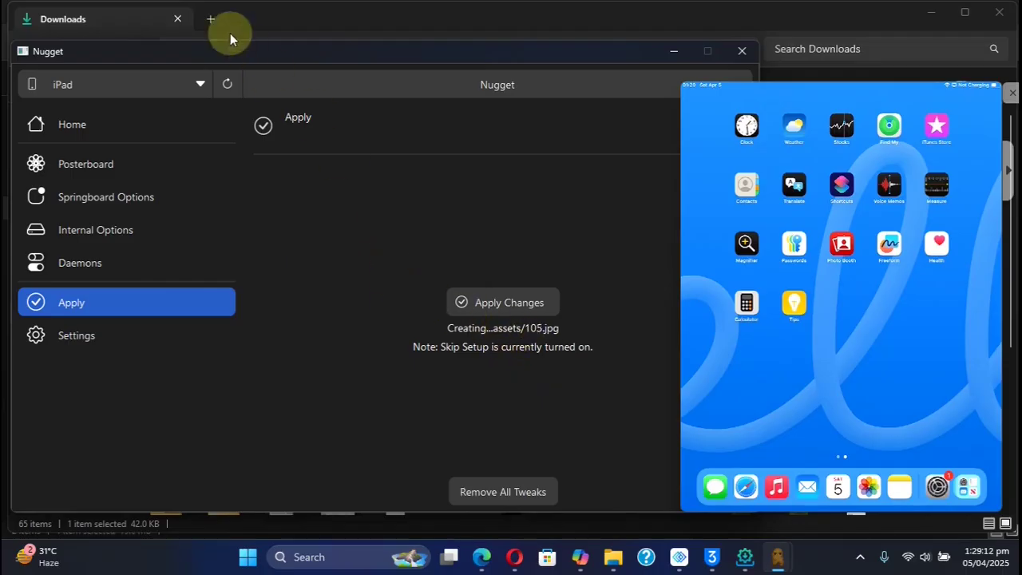
{"action": "left_click_drag", "start_coordinate": [232, 53], "coordinate": [317, 48]}
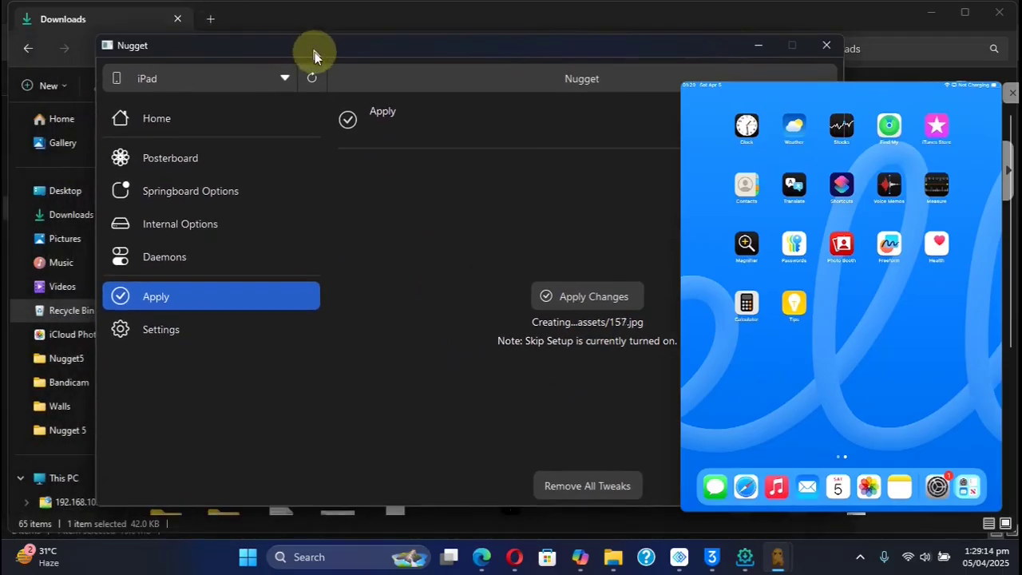
{"action": "mouse_move", "coordinate": [777, 559]}
{"action": "left_click", "coordinate": [733, 498]}
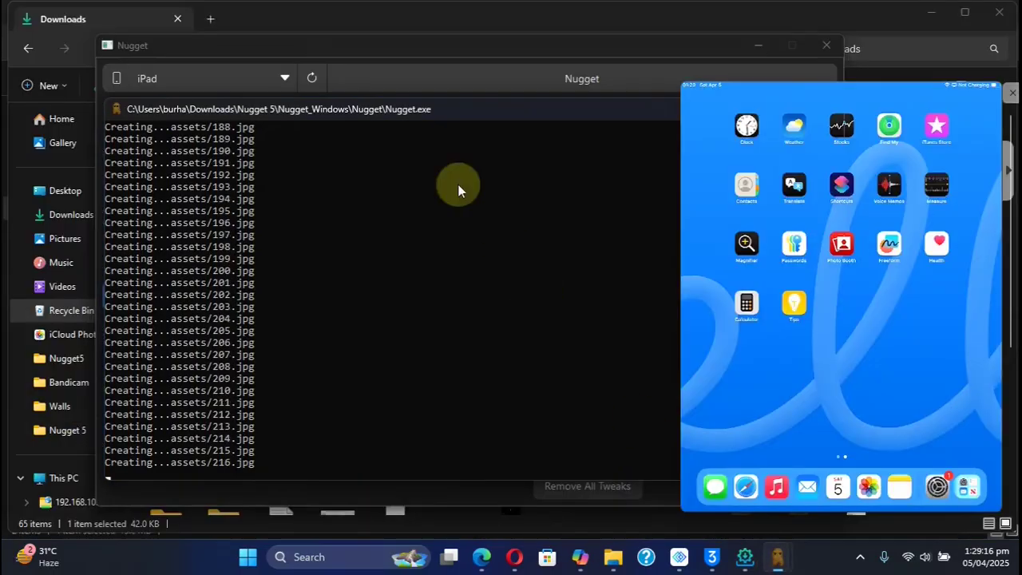
{"action": "left_click_drag", "start_coordinate": [468, 107], "coordinate": [383, 107]}
{"action": "mouse_move", "coordinate": [523, 52]}
{"action": "left_mouse_down"}
{"action": "mouse_move", "coordinate": [578, 55]}
{"action": "mouse_move", "coordinate": [541, 49]}
{"action": "mouse_move", "coordinate": [534, 57]}
{"action": "left_mouse_up"}
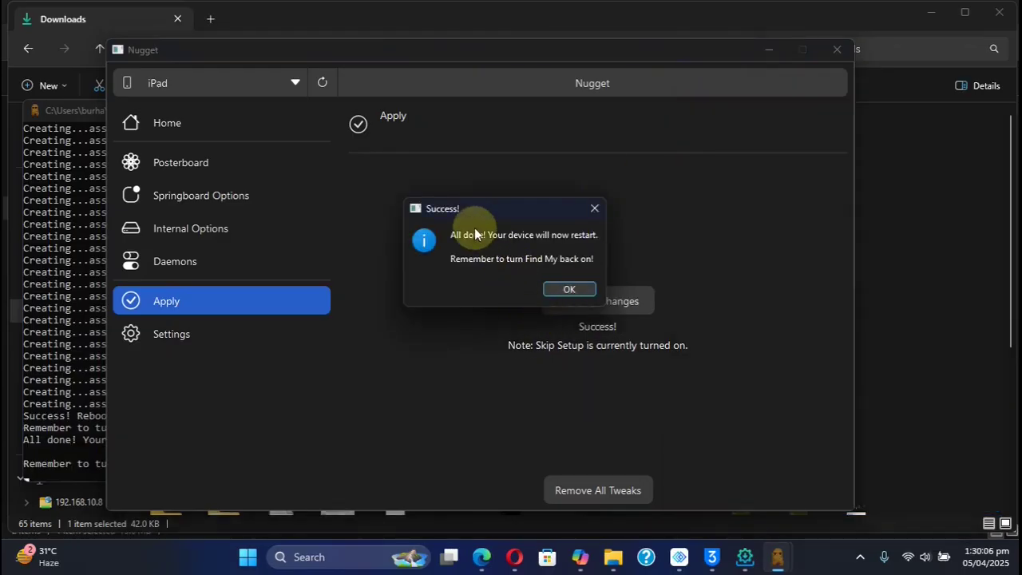
{"action": "left_click", "coordinate": [567, 290]}
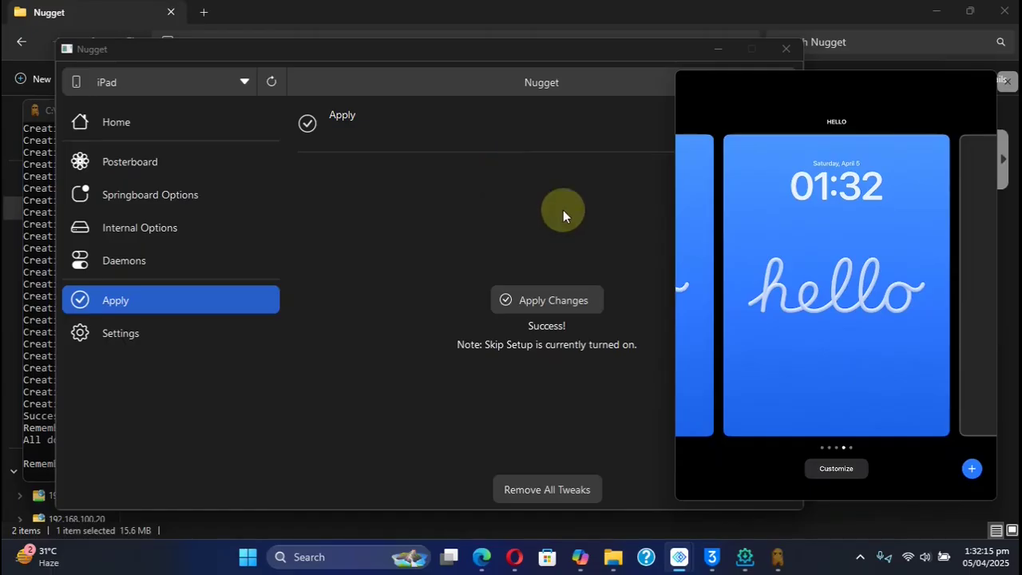
- On the mirrored iPad, start adding a new wallpaper and choose the graffiti video wallpaper from Collections
{"action": "left_click", "coordinate": [973, 471]}
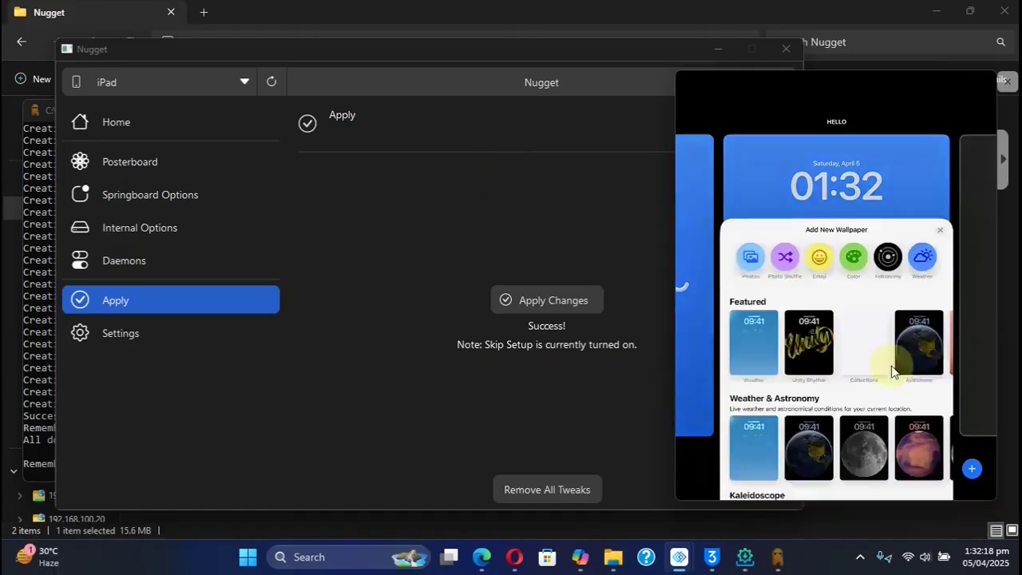
{"action": "scroll", "coordinate": [864, 328], "scroll_direction": "down", "scroll_amount": 3}
{"action": "scroll", "coordinate": [862, 329], "scroll_direction": "down", "scroll_amount": 5}
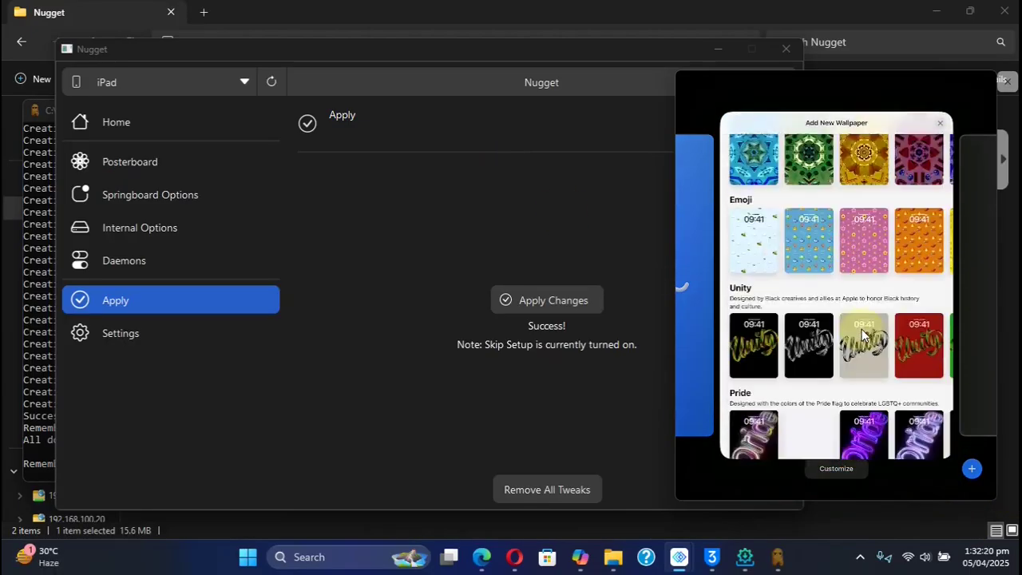
{"action": "scroll", "coordinate": [859, 330], "scroll_direction": "down", "scroll_amount": 1}
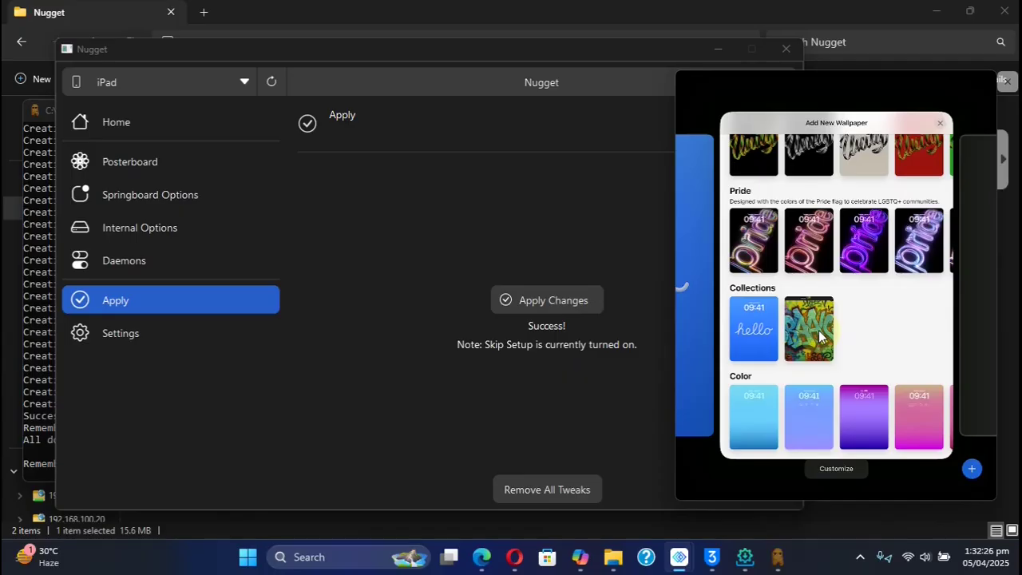
{"action": "left_click", "coordinate": [819, 330]}
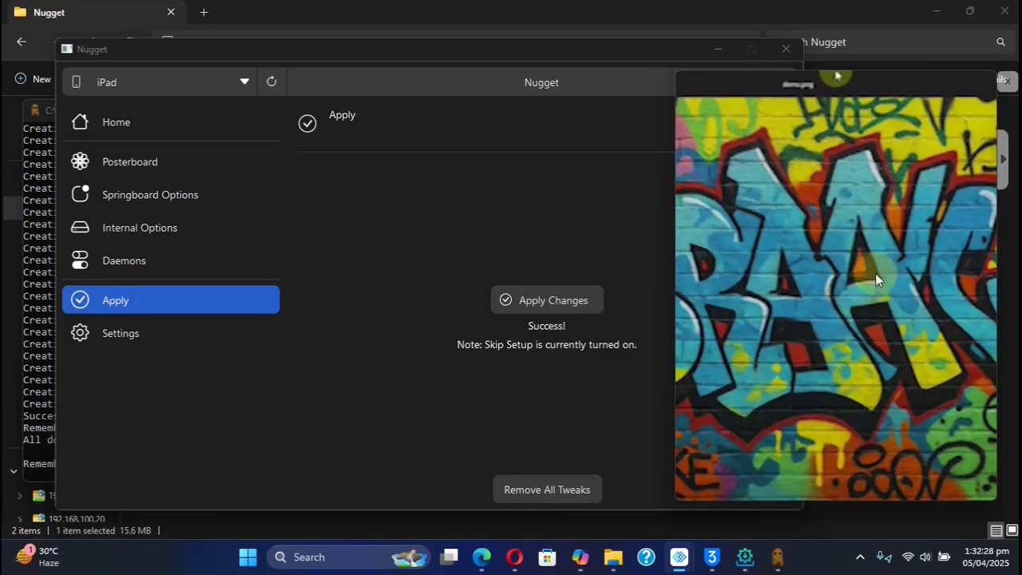
{"action": "mouse_move", "coordinate": [825, 99]}
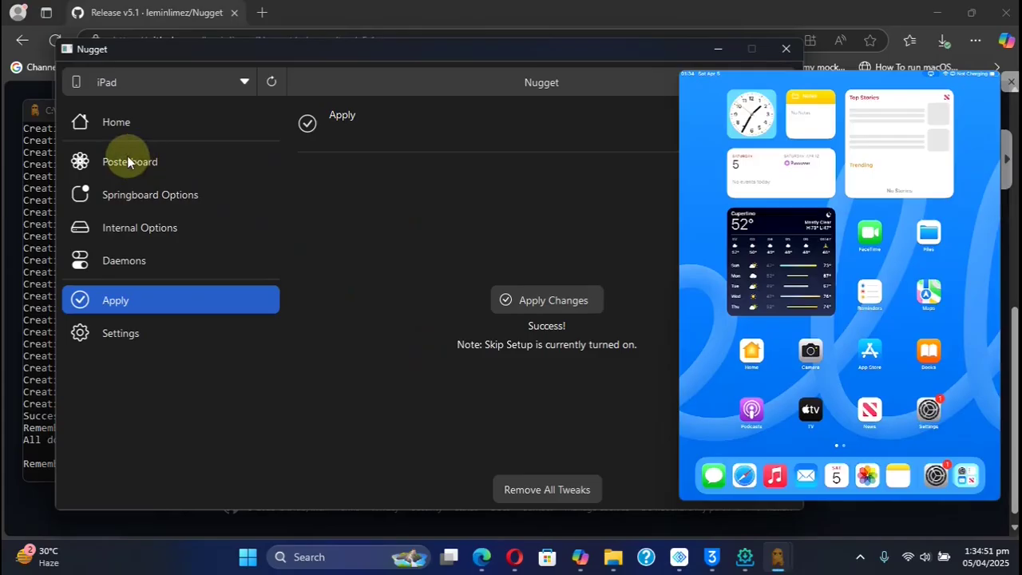
- Set Posterboard's Tendies options to clear the Collections wallpapers
{"action": "left_click", "coordinate": [136, 163]}
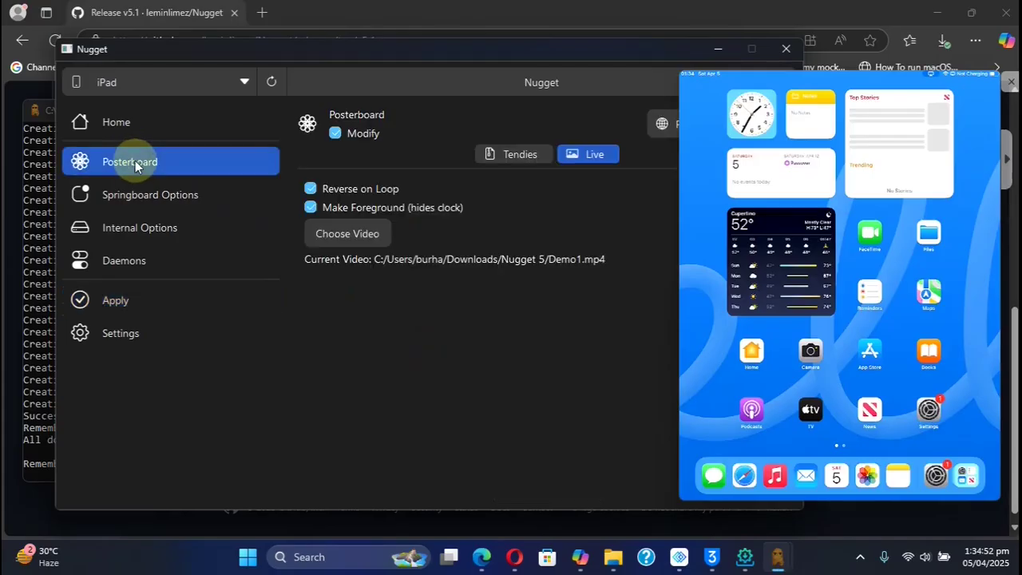
{"action": "left_click", "coordinate": [516, 154]}
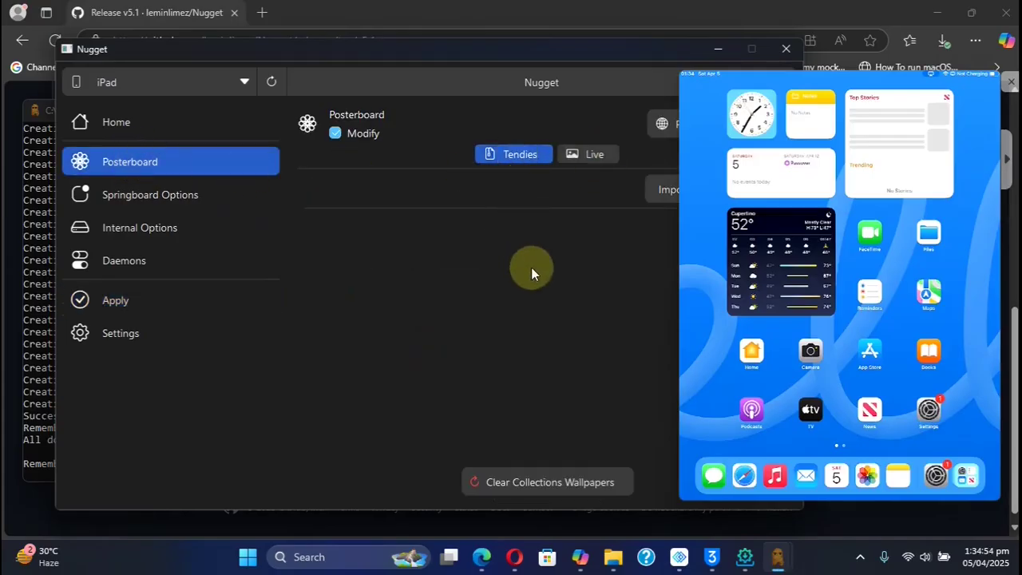
{"action": "left_click", "coordinate": [547, 483]}
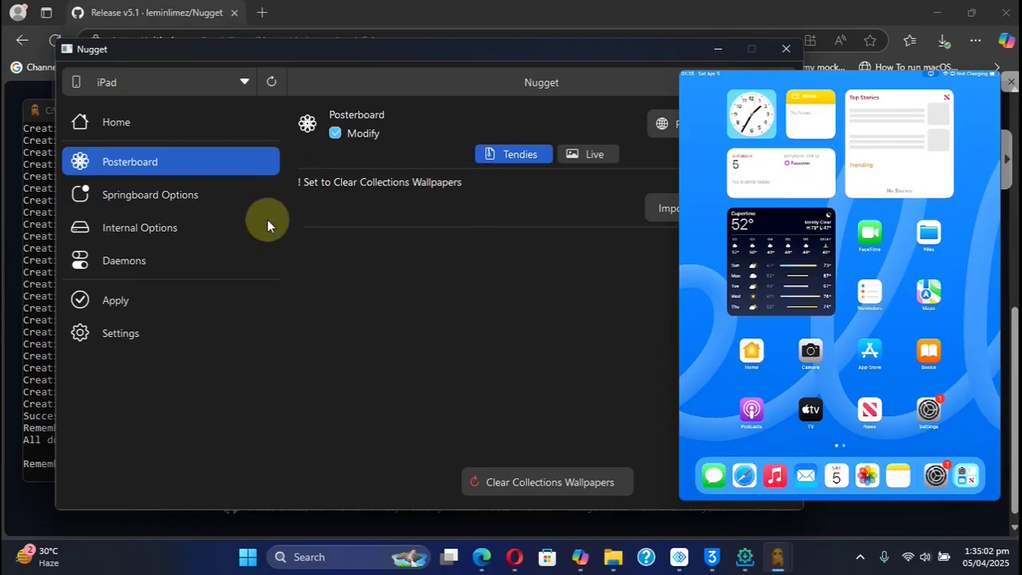
- Apply the wallpaper-clearing change to the iPad and acknowledge the completion message
{"action": "left_click", "coordinate": [223, 300]}
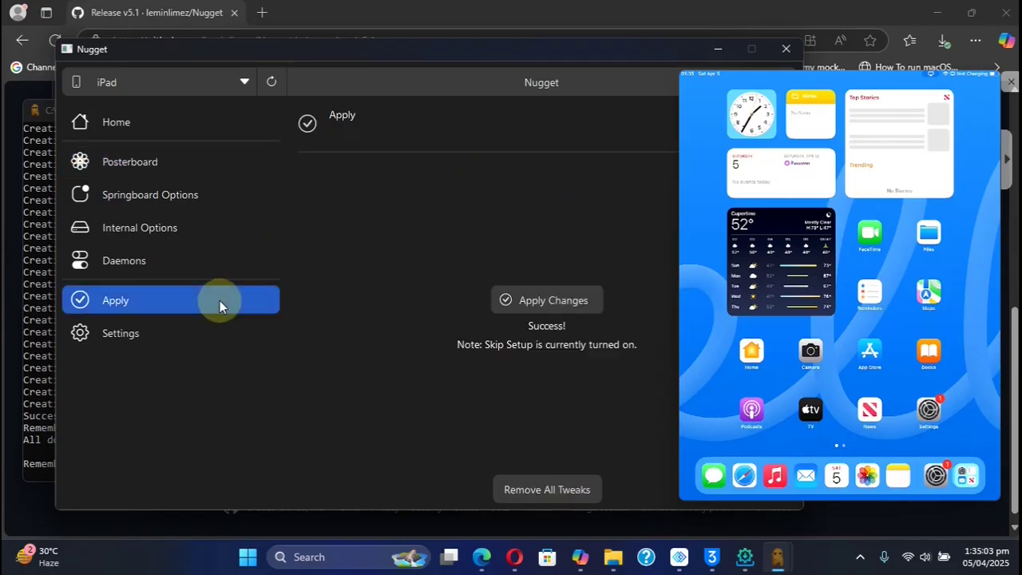
{"action": "left_click", "coordinate": [548, 302]}
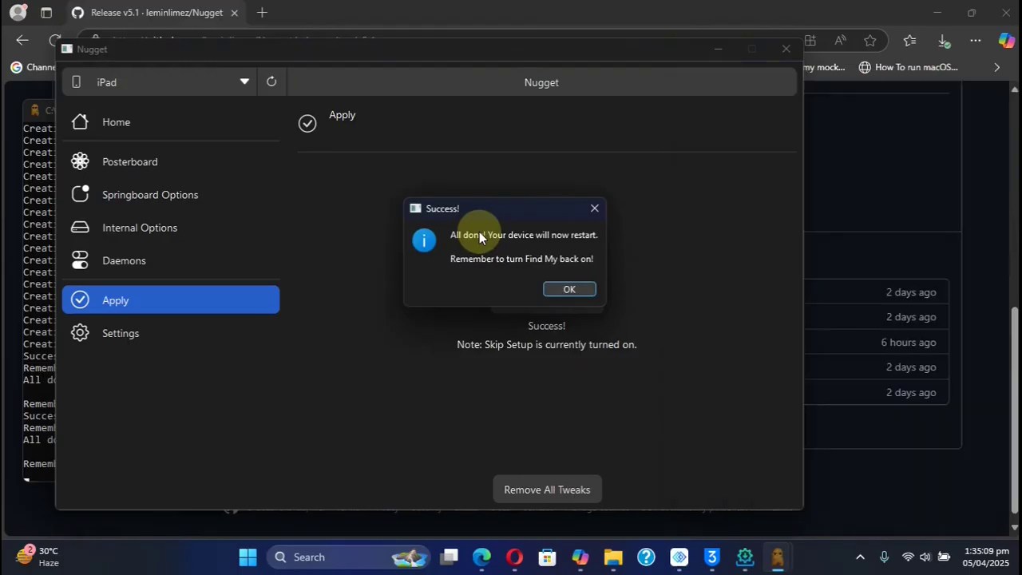
{"action": "left_click", "coordinate": [570, 289]}
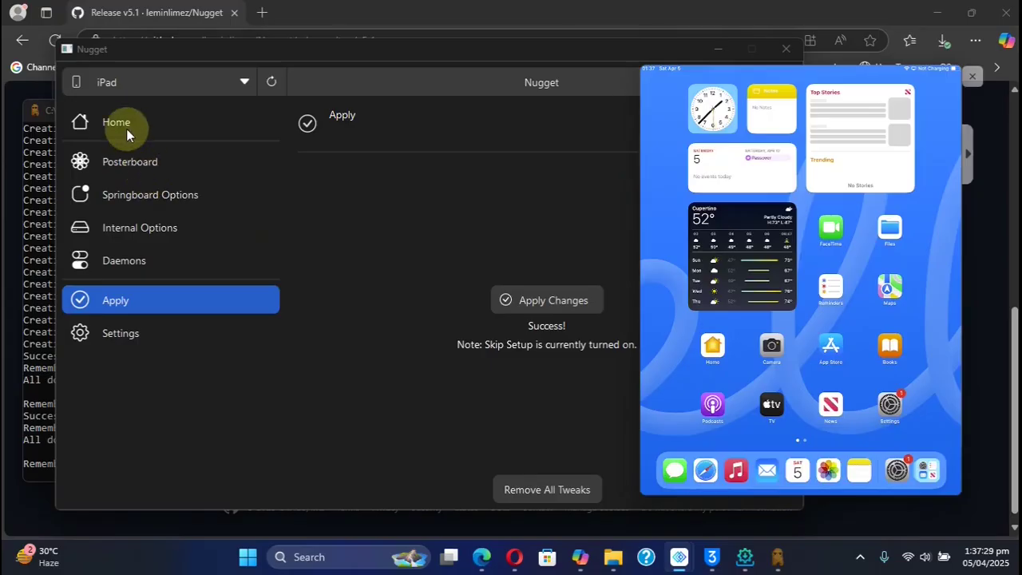
- Move the mirrored iPad screen further aside to uncover more of Nugget, check the Posterboard page, and return to the Home page
{"action": "left_click", "coordinate": [126, 129]}
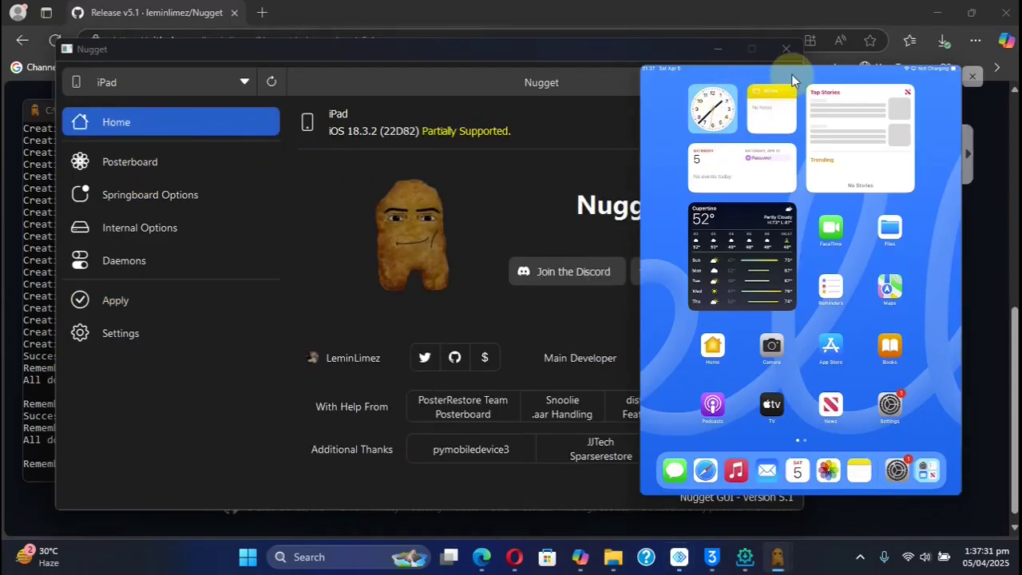
{"action": "left_click_drag", "start_coordinate": [792, 74], "coordinate": [824, 75]}
{"action": "left_click", "coordinate": [106, 172]}
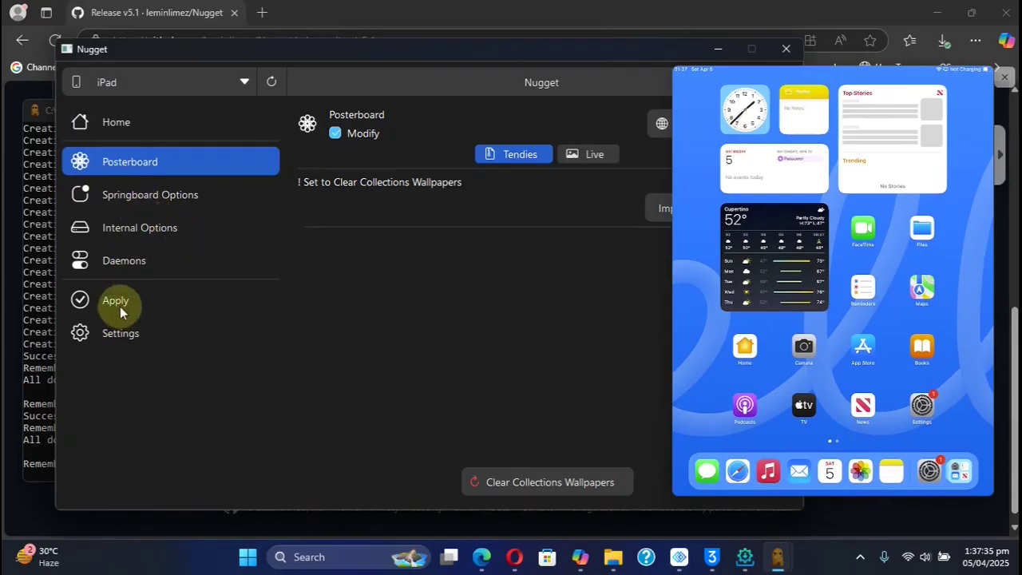
{"action": "left_click", "coordinate": [155, 124]}
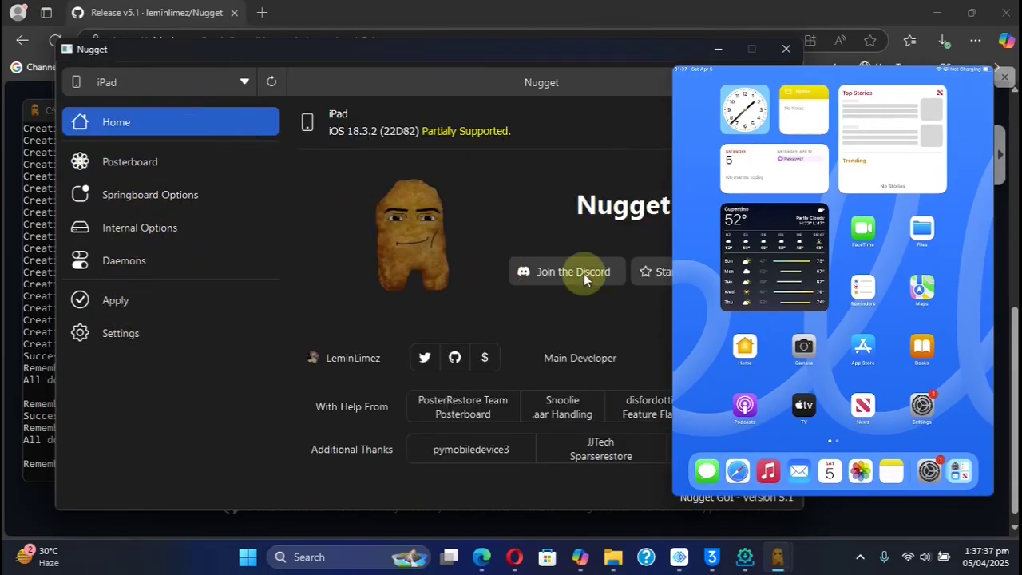